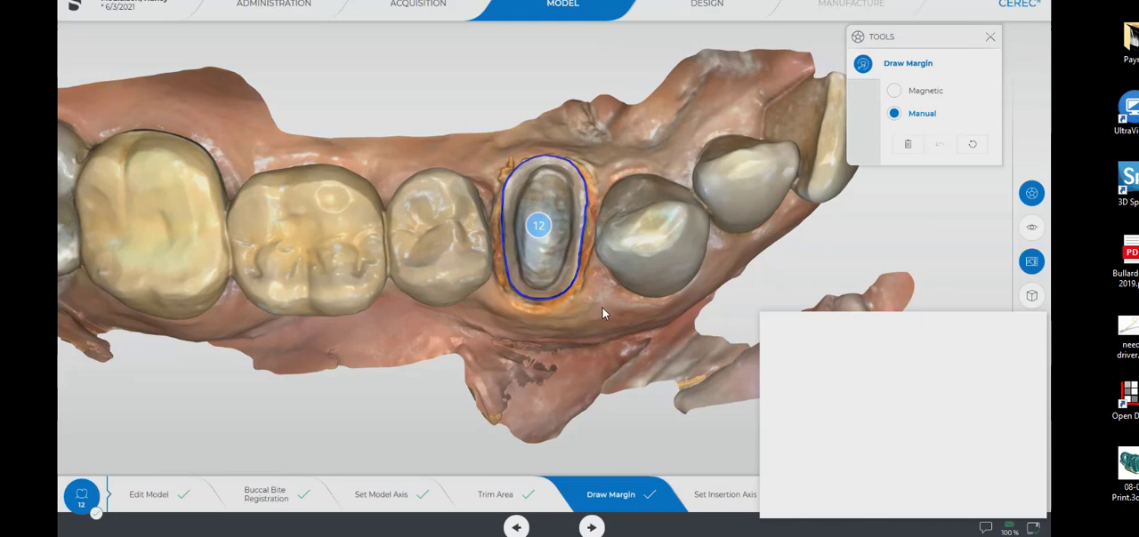
# Manually redraw the notched section of tooth 12's margin line along the side facing the neighbouring premolar.
pyautogui.moveTo(603, 308)
pyautogui.mouseDown()
pyautogui.moveTo(564, 222)
pyautogui.moveTo(485, 189)
pyautogui.moveTo(549, 233)
pyautogui.moveTo(600, 314)
pyautogui.mouseUp()
pyautogui.scroll(3, 599, 302)
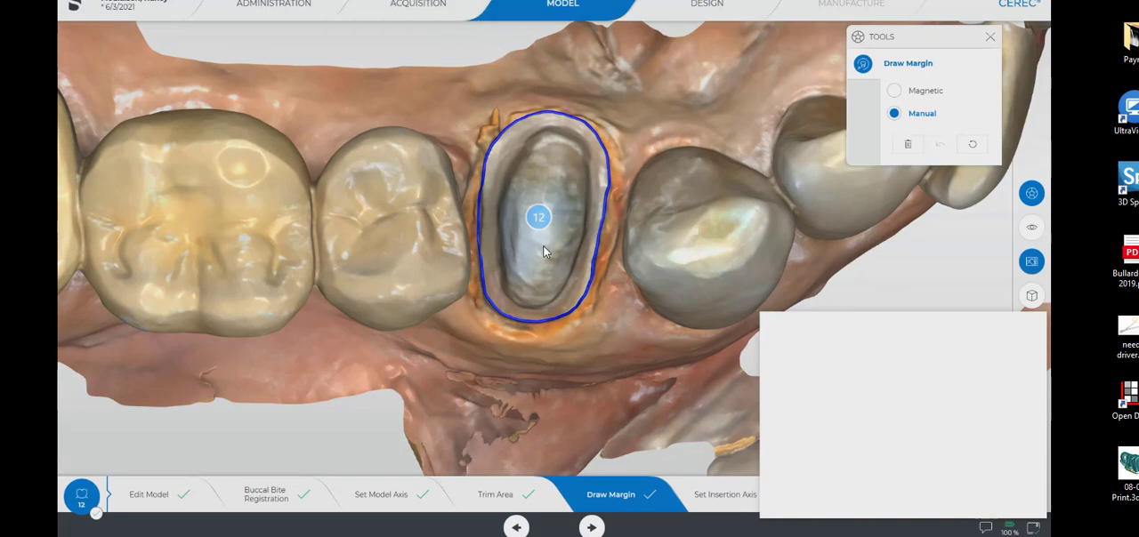
pyautogui.scroll(4, 545, 252)
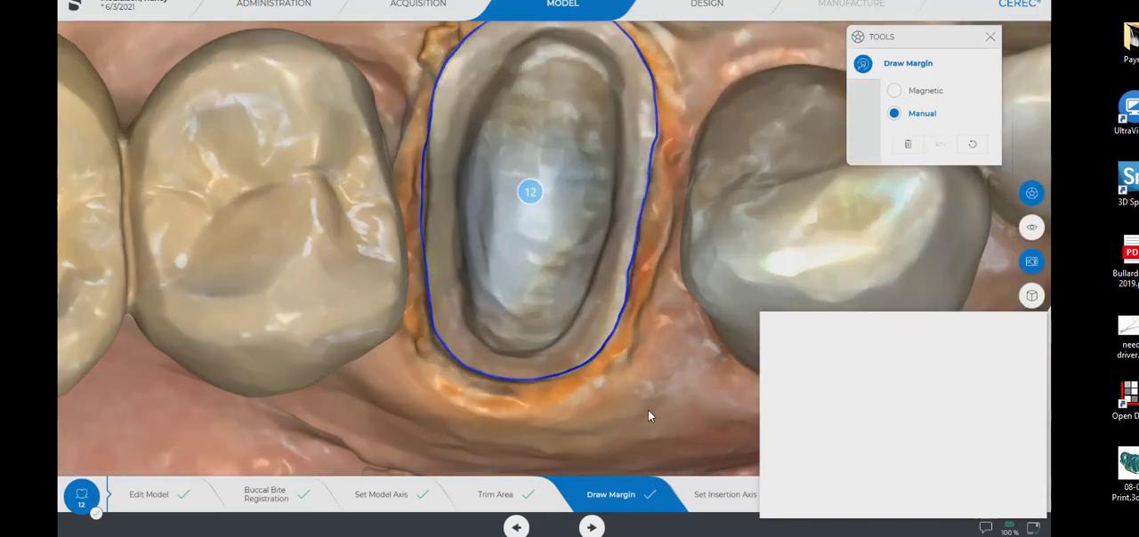
pyautogui.moveTo(625, 324); pyautogui.dragTo(646, 379, button='right')
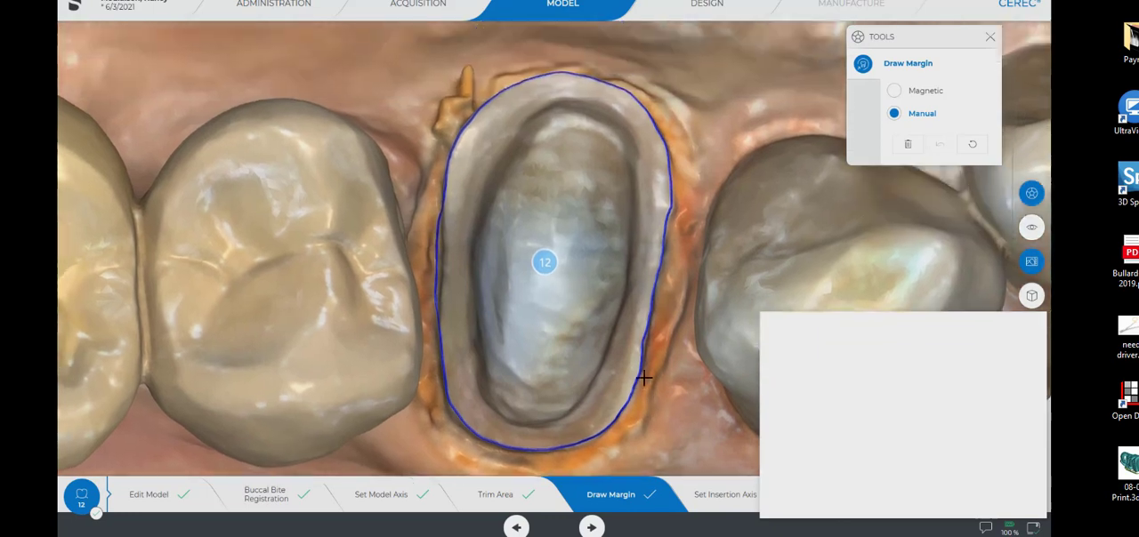
pyautogui.moveTo(575, 366); pyautogui.dragTo(578, 305)
pyautogui.moveTo(468, 269); pyautogui.dragTo(453, 285)
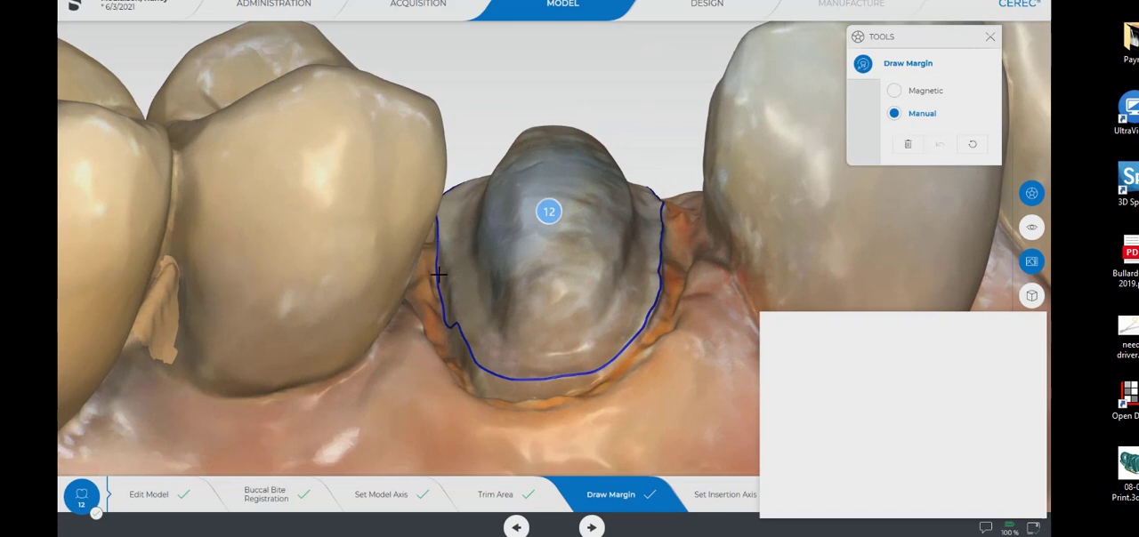
pyautogui.moveTo(462, 290); pyautogui.dragTo(448, 241)
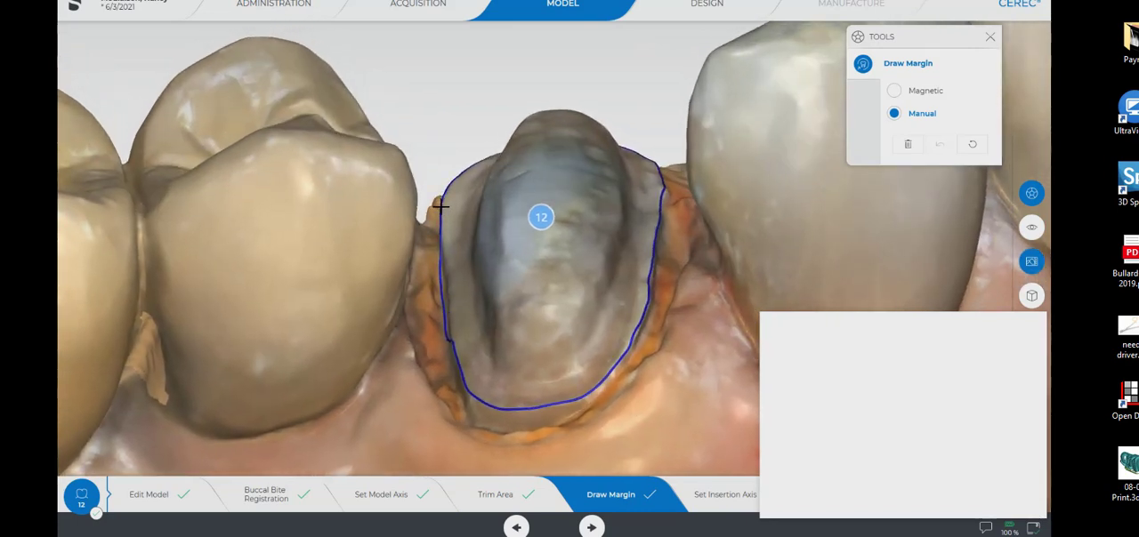
pyautogui.doubleClick(440, 207)
pyautogui.click(449, 276)
pyautogui.click(449, 301)
pyautogui.click(451, 333)
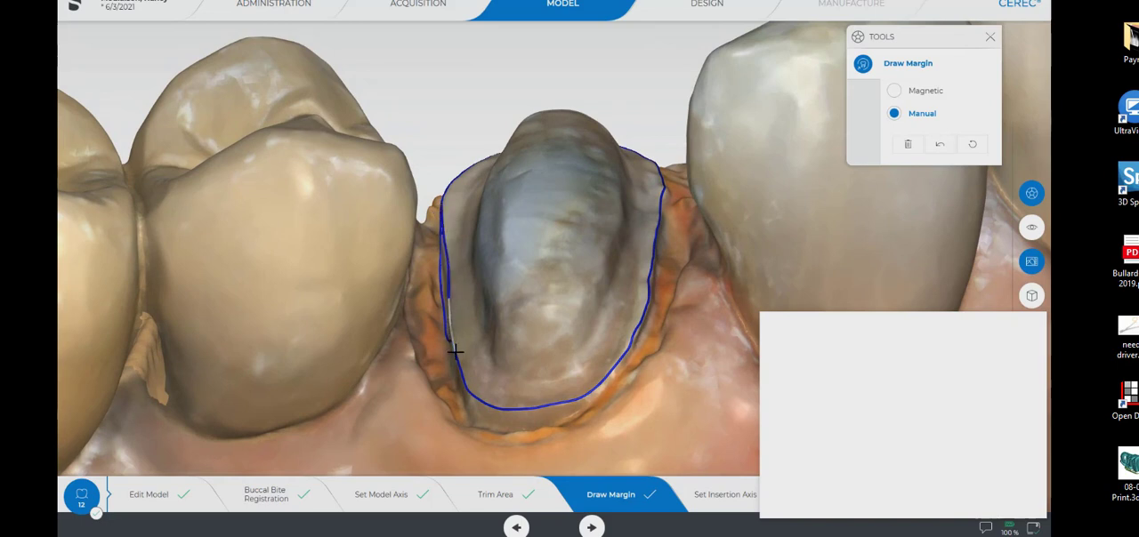
pyautogui.click(469, 378)
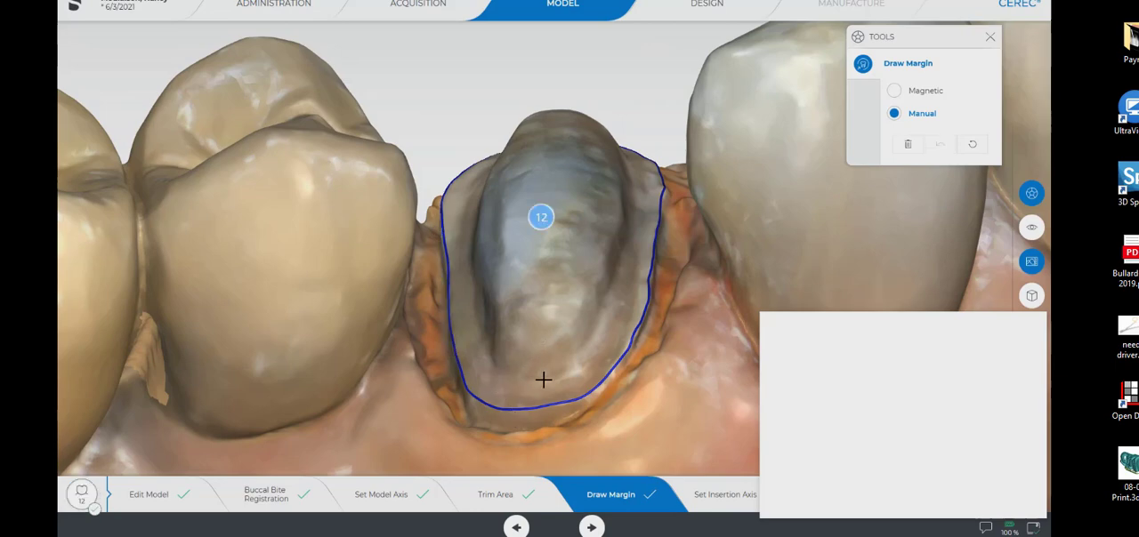
# Smooth tooth 12's margin line at its lower corner beside the neighbouring premolar.
pyautogui.moveTo(543, 412); pyautogui.dragTo(550, 381, button='middle')
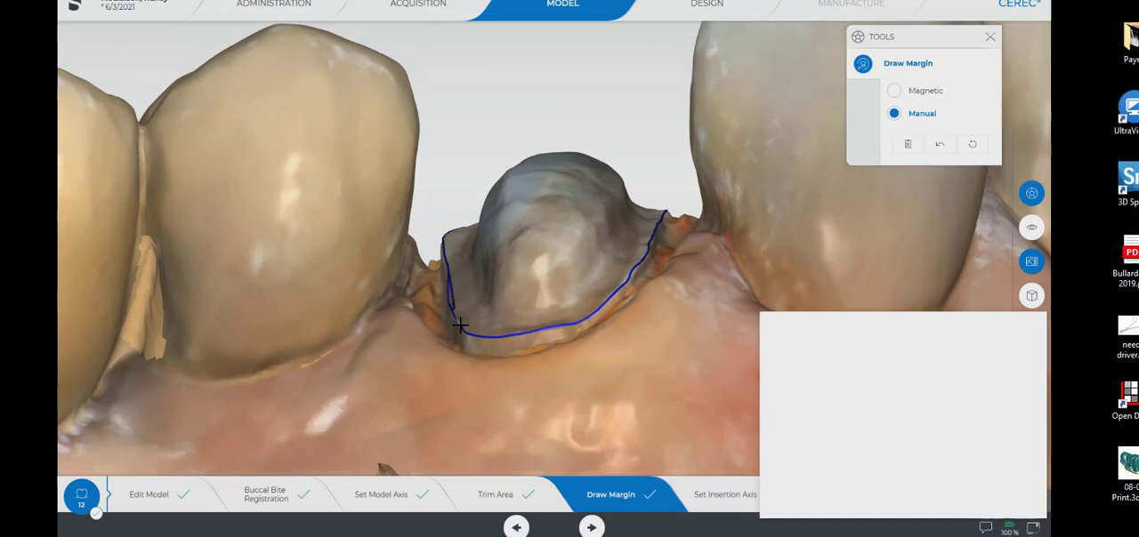
pyautogui.click(473, 356)
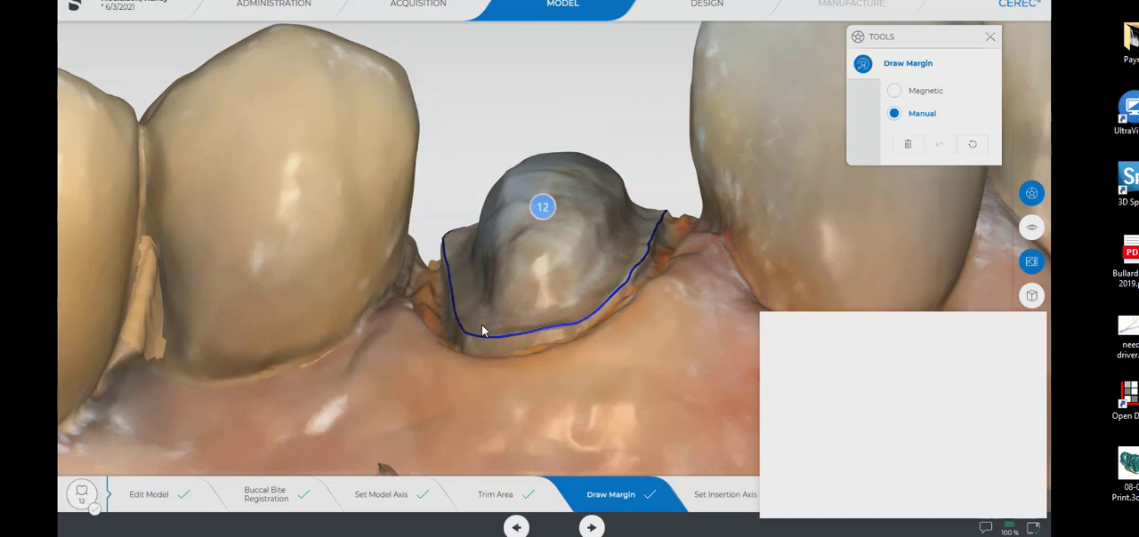
# Check the complete margin from above and advance to the Design phase for crown 12.
pyautogui.moveTo(482, 325); pyautogui.dragTo(521, 300)
pyautogui.moveTo(536, 258); pyautogui.dragTo(574, 241)
pyautogui.scroll(-3, 570, 223)
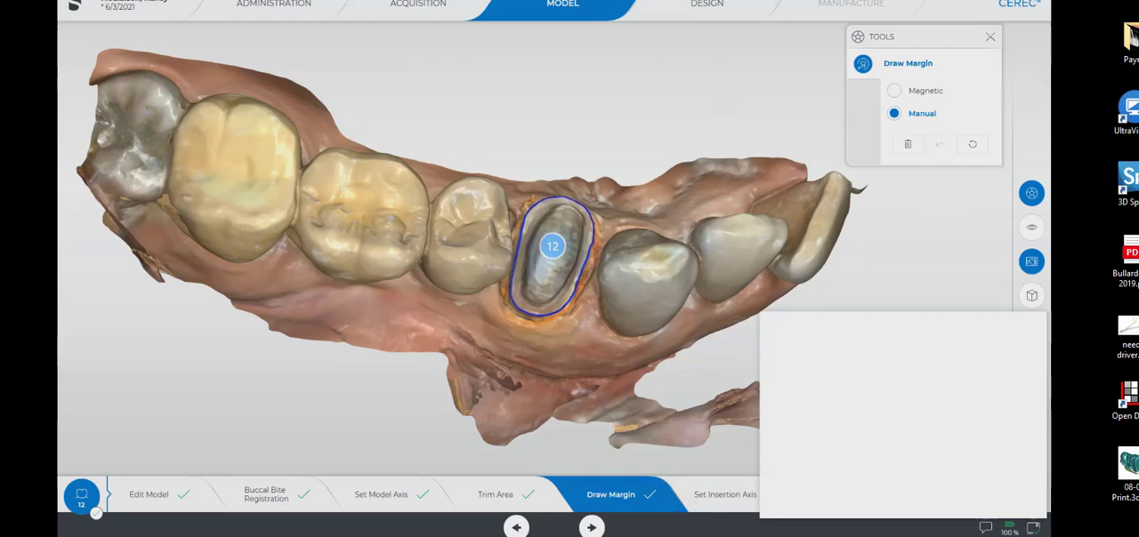
pyautogui.click(704, 7)
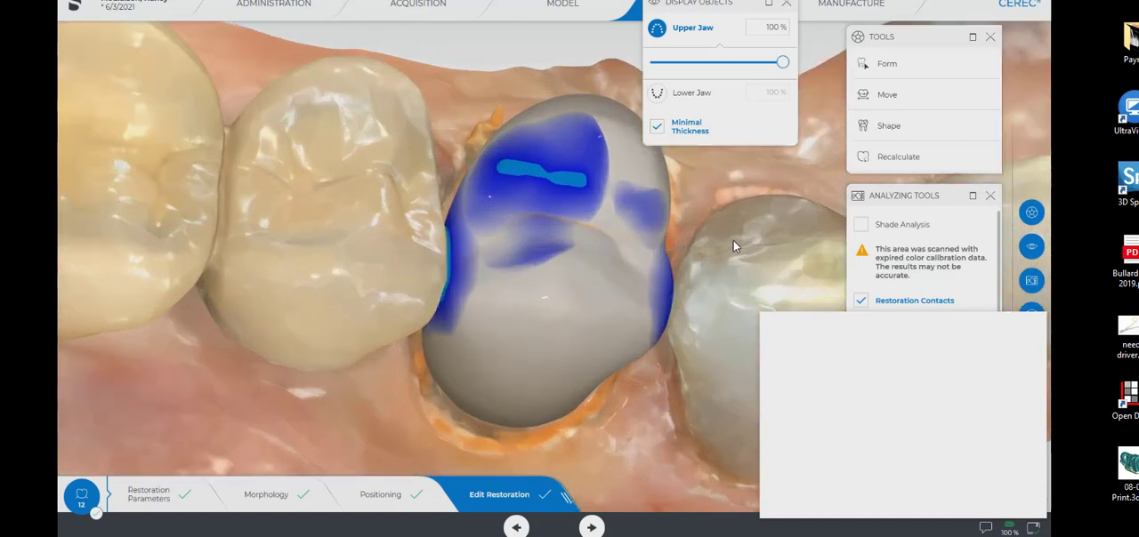
pyautogui.moveTo(733, 240); pyautogui.dragTo(644, 263, button='right')
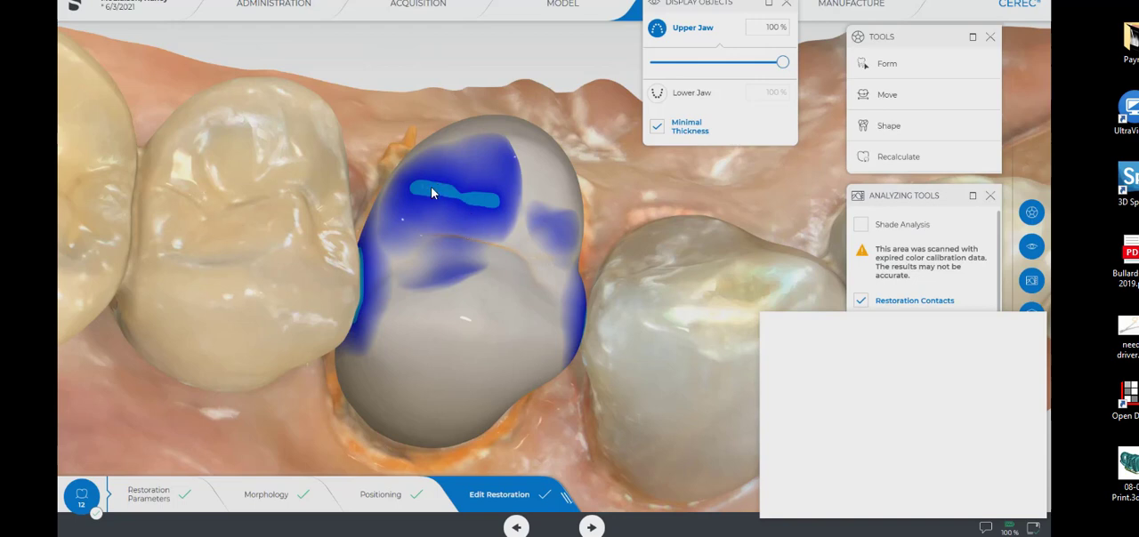
# Remove the light-blue contact spot on the crown's occlusal surface with the Form Remove tool, enlarging its size to 1.02 mm.
pyautogui.rightClick(446, 180)
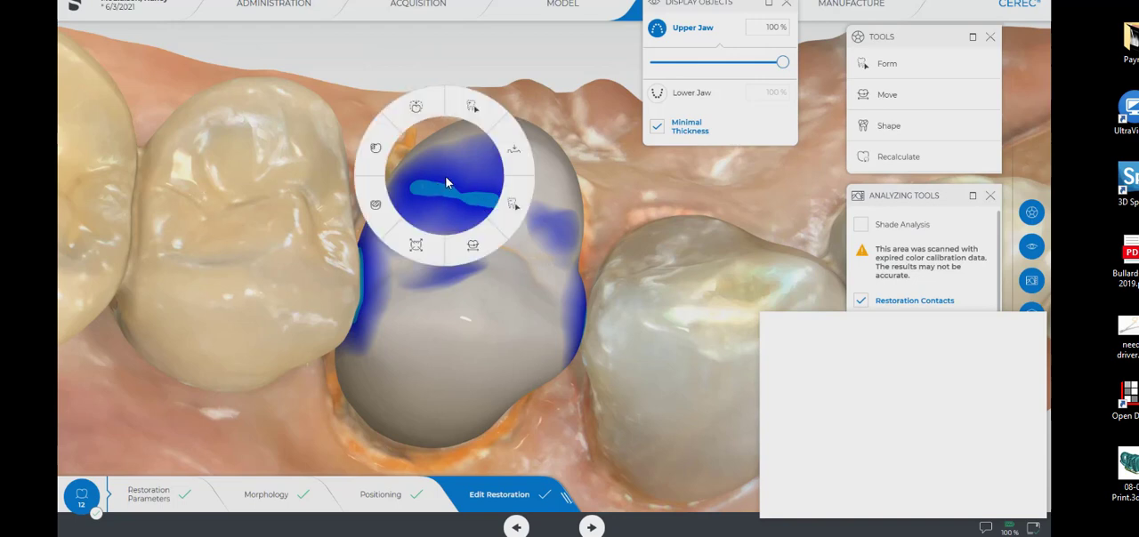
pyautogui.click(507, 217)
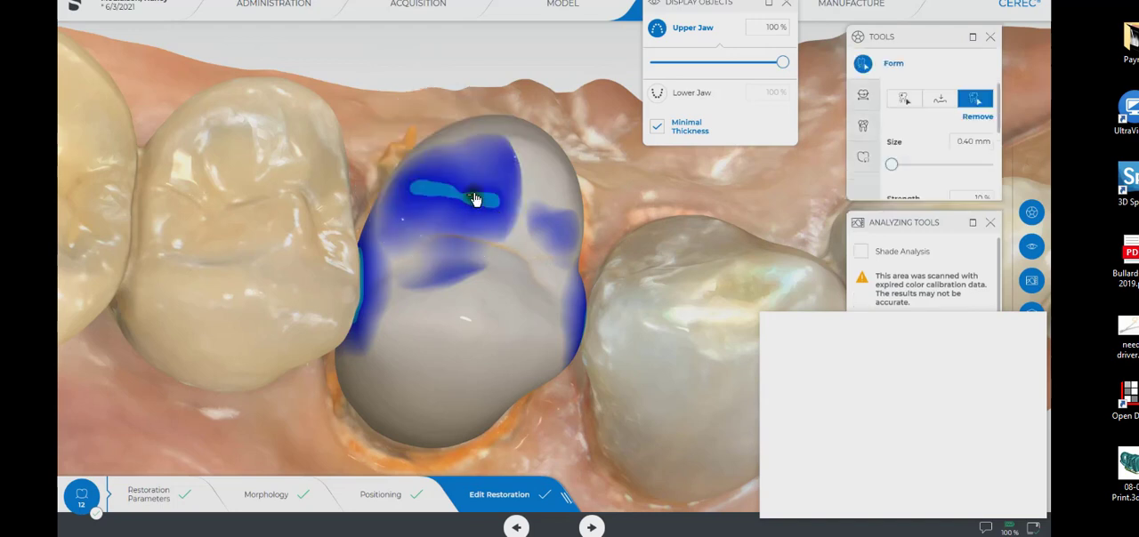
pyautogui.moveTo(475, 197); pyautogui.dragTo(479, 187, button='middle')
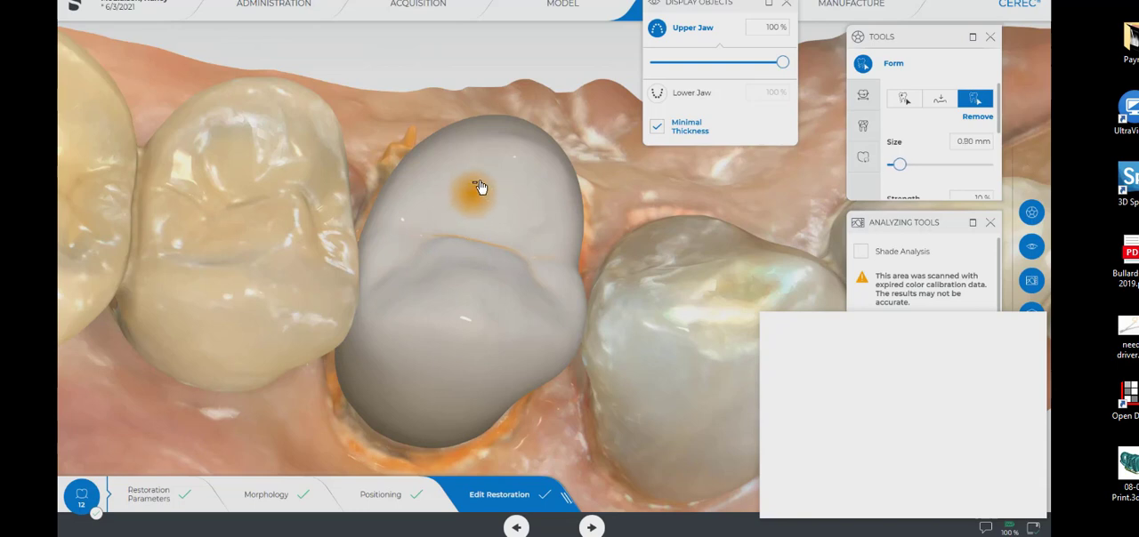
pyautogui.moveTo(480, 185)
pyautogui.mouseDown()
pyautogui.moveTo(425, 192)
pyautogui.moveTo(465, 205)
pyautogui.moveTo(422, 184)
pyautogui.moveTo(499, 208)
pyautogui.moveTo(486, 216)
pyautogui.moveTo(468, 183)
pyautogui.moveTo(412, 204)
pyautogui.moveTo(458, 251)
pyautogui.moveTo(436, 186)
pyautogui.moveTo(460, 170)
pyautogui.moveTo(498, 199)
pyautogui.moveTo(486, 218)
pyautogui.moveTo(464, 236)
pyautogui.moveTo(407, 241)
pyautogui.moveTo(536, 261)
pyautogui.moveTo(523, 247)
pyautogui.moveTo(545, 250)
pyautogui.mouseUp()
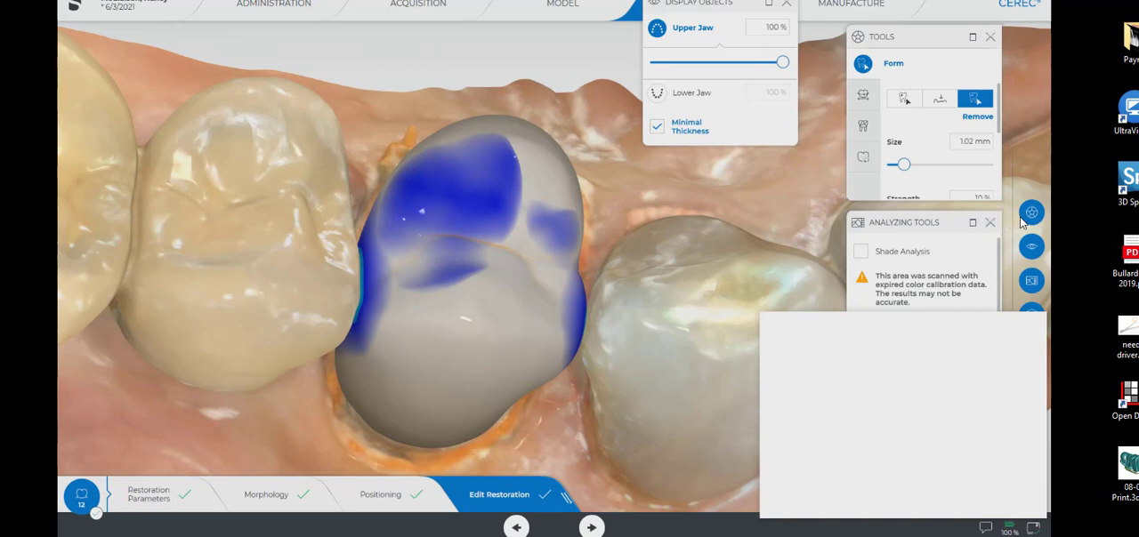
# Hide the upper jaw and examine the crown's proximal contact area facing the neighbouring premolar.
pyautogui.click(657, 31)
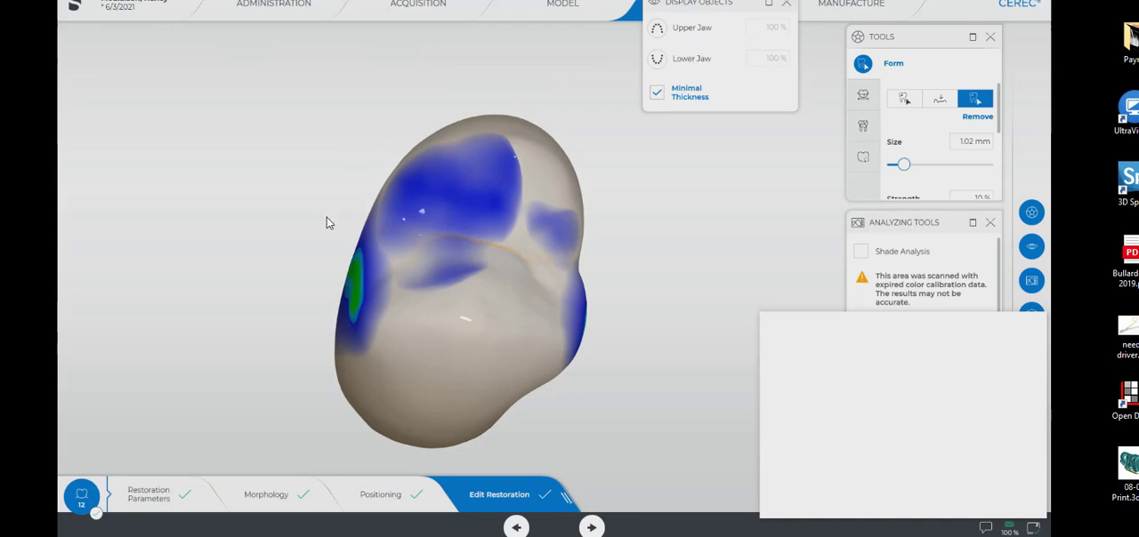
pyautogui.moveTo(301, 209); pyautogui.dragTo(434, 215, button='right')
pyautogui.moveTo(689, 295); pyautogui.dragTo(720, 247, button='right')
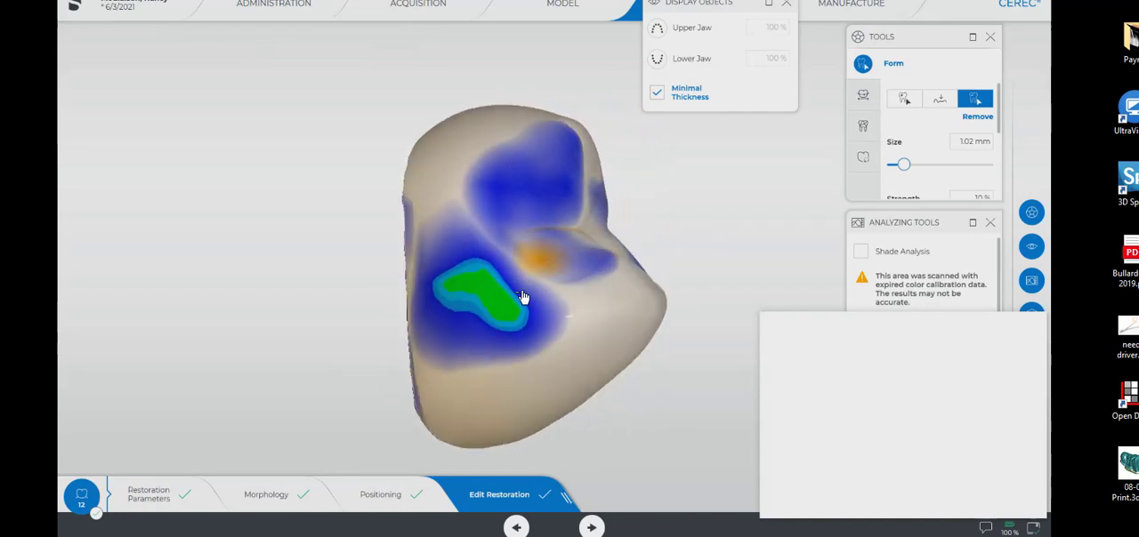
pyautogui.moveTo(643, 435); pyautogui.dragTo(603, 297, button='right')
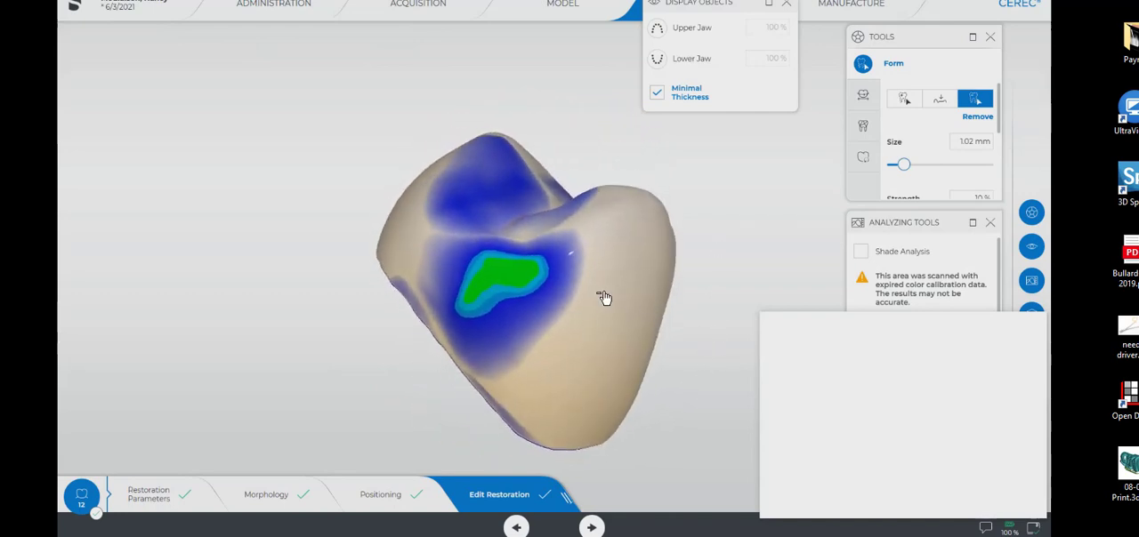
pyautogui.rightClick(523, 282)
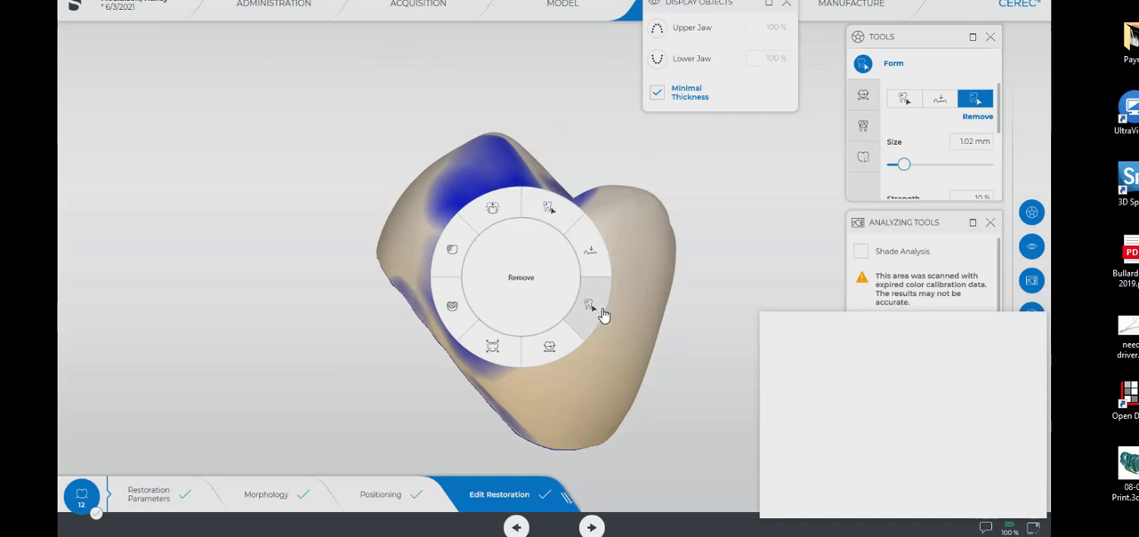
pyautogui.click(593, 267)
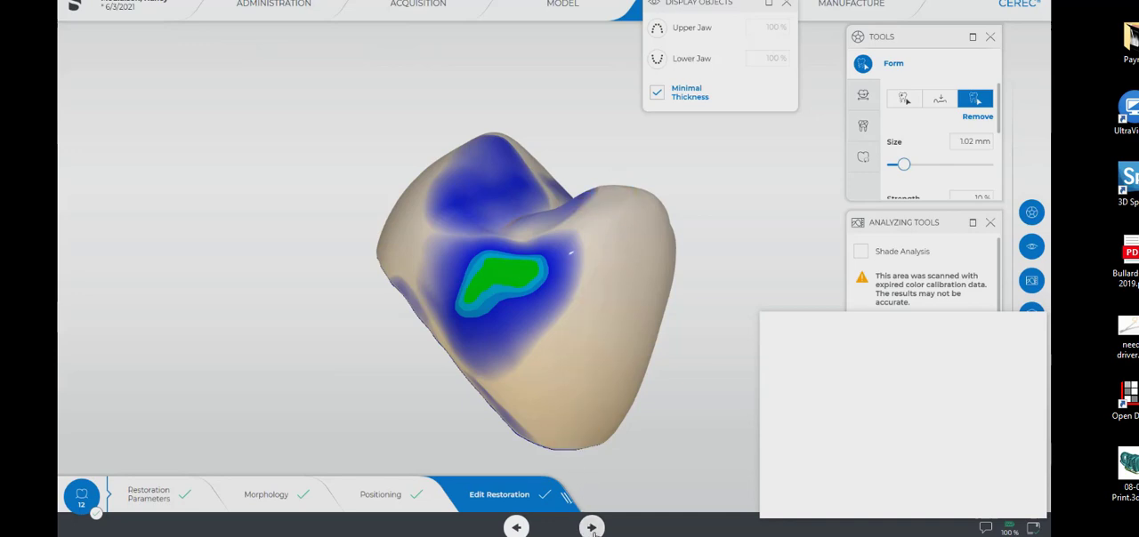
# Advance to the Manufacture phase and set the grinding mode to Fast.
pyautogui.click(591, 528)
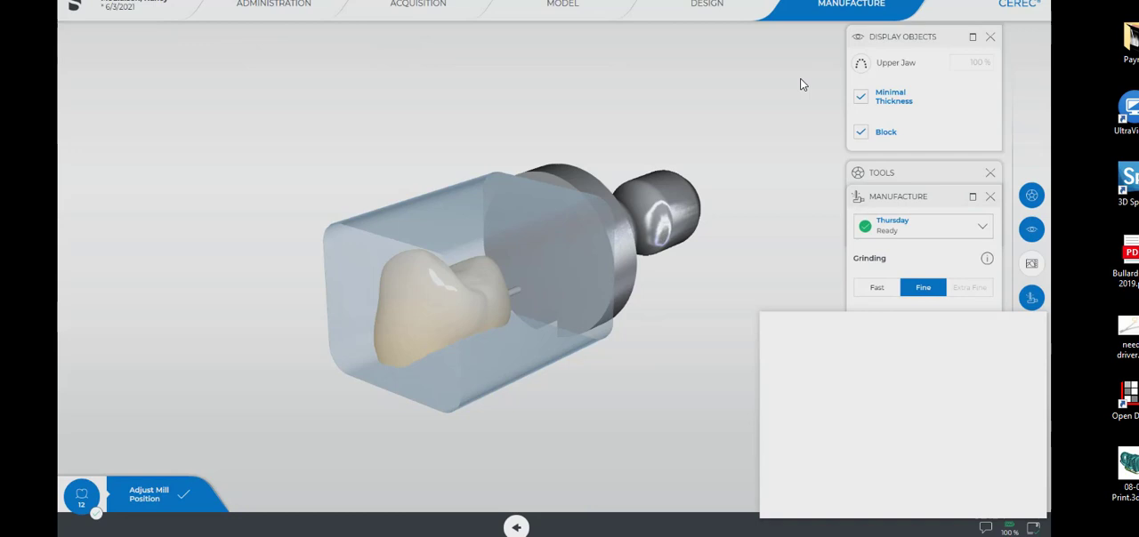
pyautogui.click(878, 289)
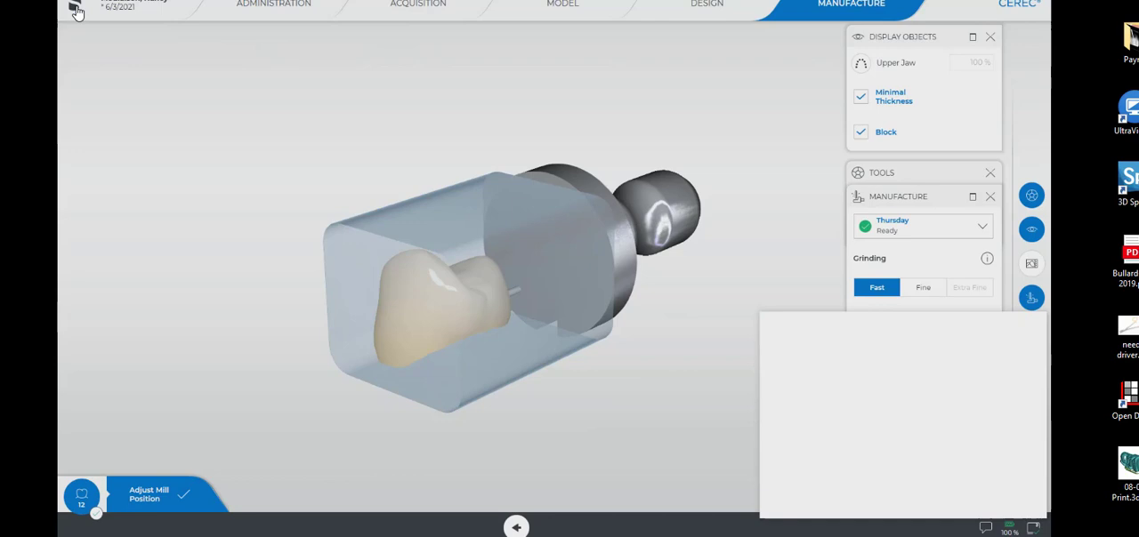
# Switch the application to window mode and reposition its window so the complete manufacturing settings are accessible.
pyautogui.moveTo(79, 12)
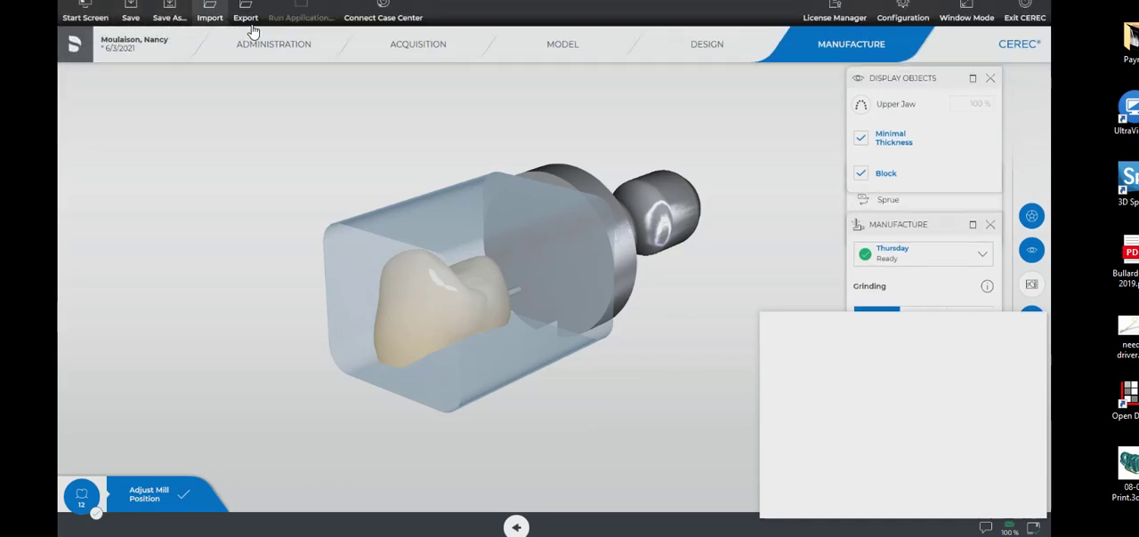
pyautogui.click(963, 18)
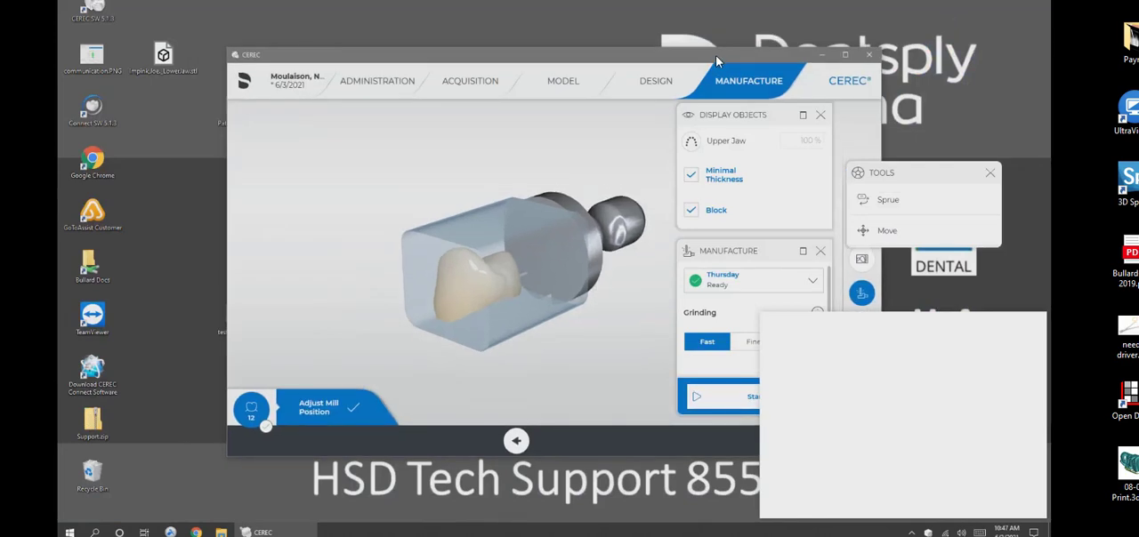
pyautogui.moveTo(715, 55); pyautogui.dragTo(541, 31)
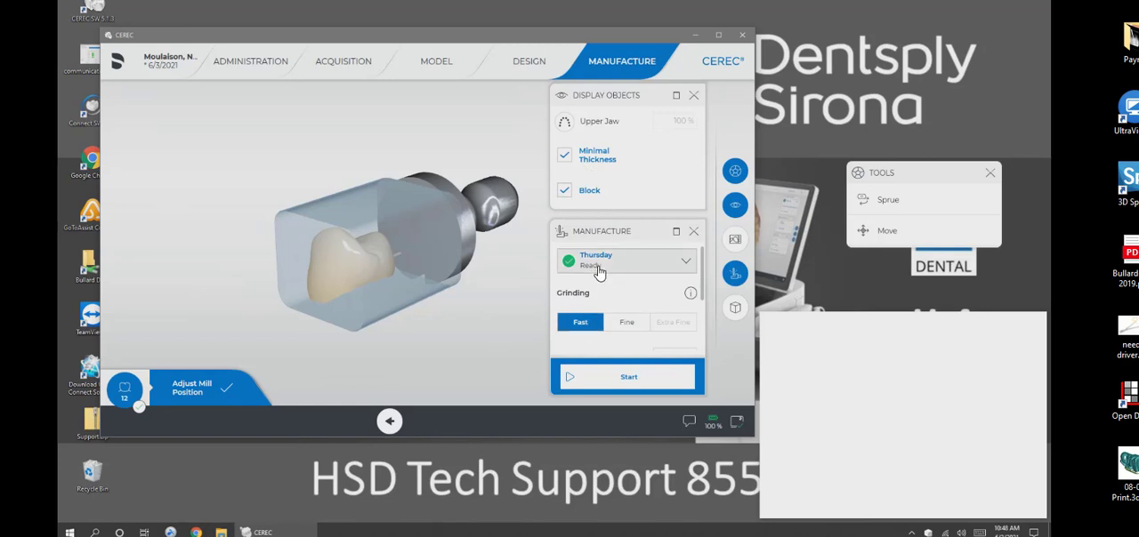
# Change the milling block to IPS e.max CAD - C 14.
pyautogui.scroll(-2, 623, 316)
pyautogui.scroll(1, 627, 316)
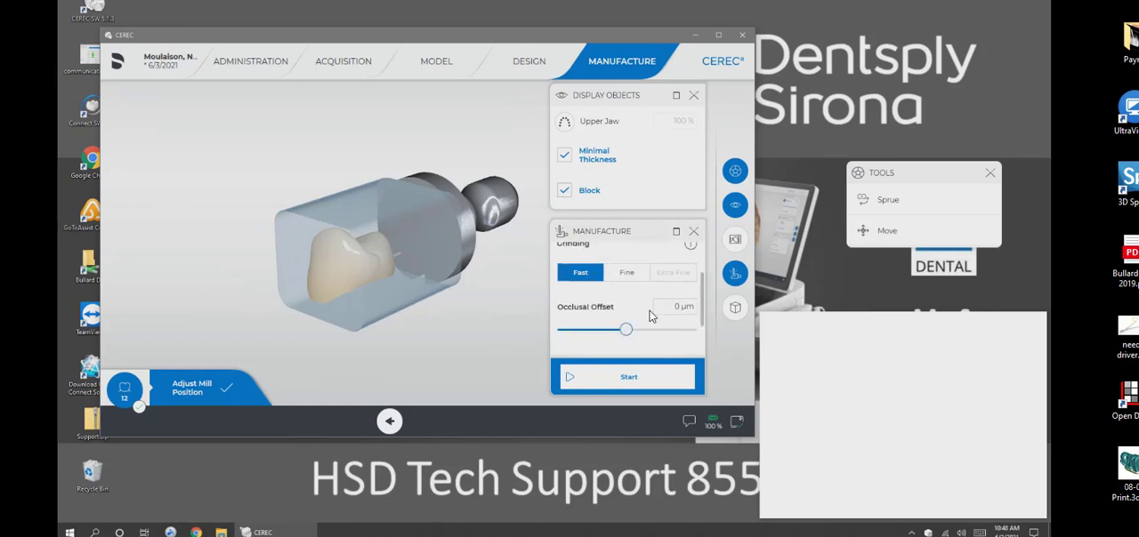
pyautogui.scroll(-3, 646, 316)
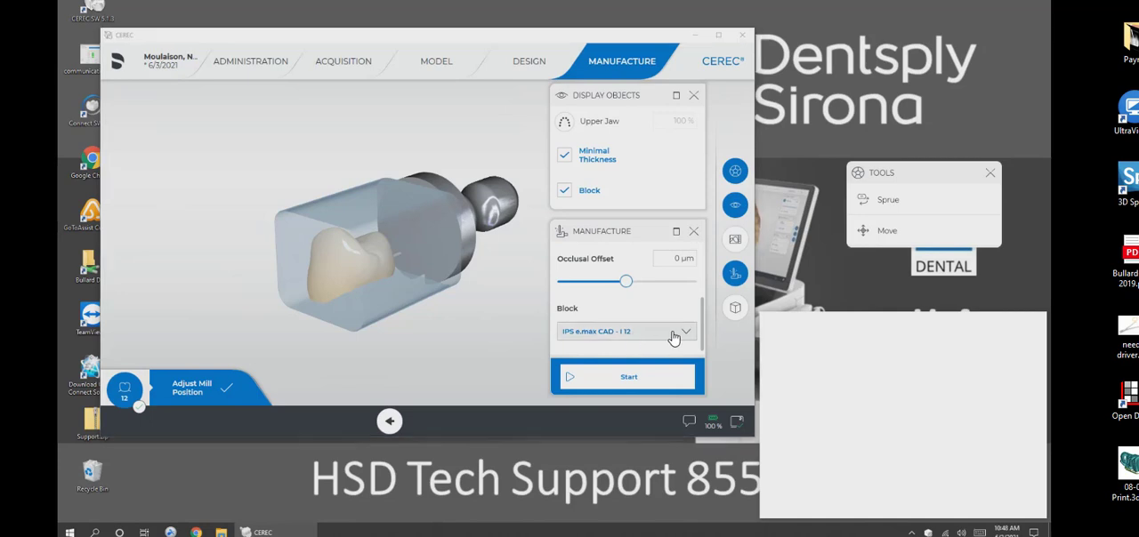
pyautogui.click(673, 334)
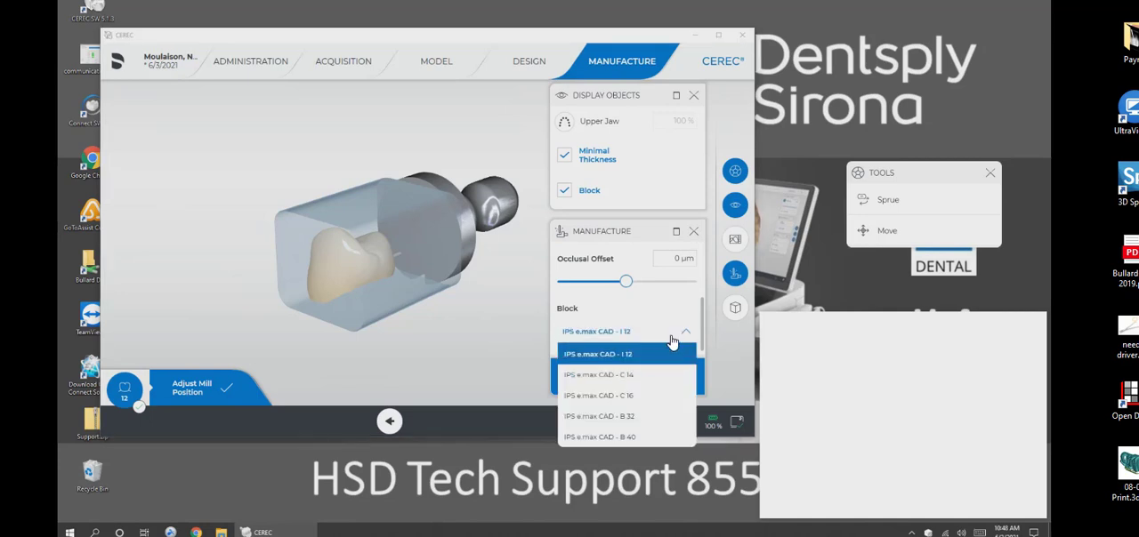
pyautogui.click(656, 386)
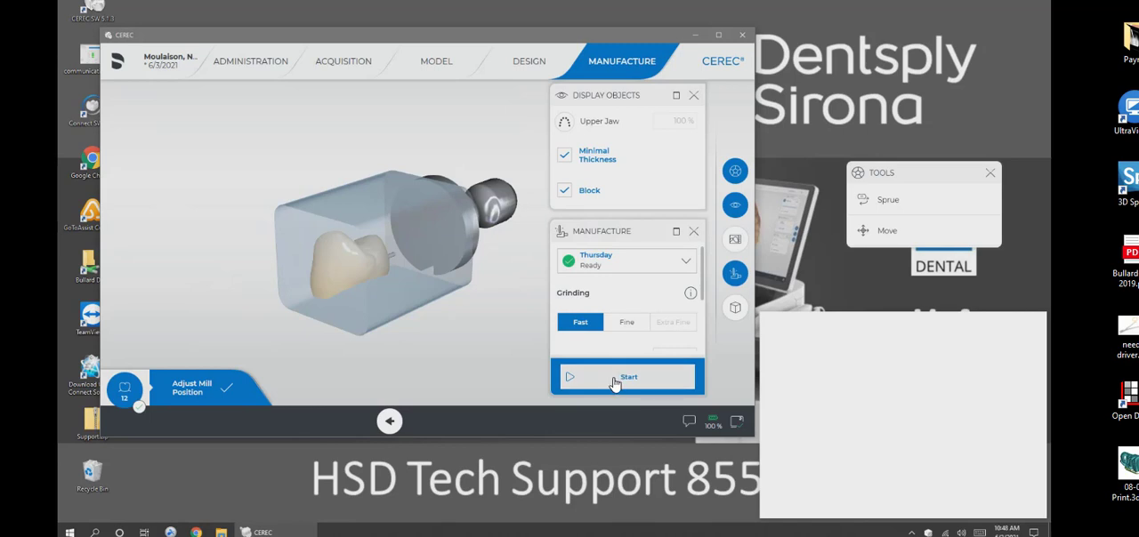
# Adjust the sprue position on the crown by rotating the block around it.
pyautogui.moveTo(449, 271)
pyautogui.mouseDown(button='right')
pyautogui.moveTo(441, 312)
pyautogui.moveTo(481, 227)
pyautogui.moveTo(474, 254)
pyautogui.moveTo(450, 257)
pyautogui.mouseUp(button='right')
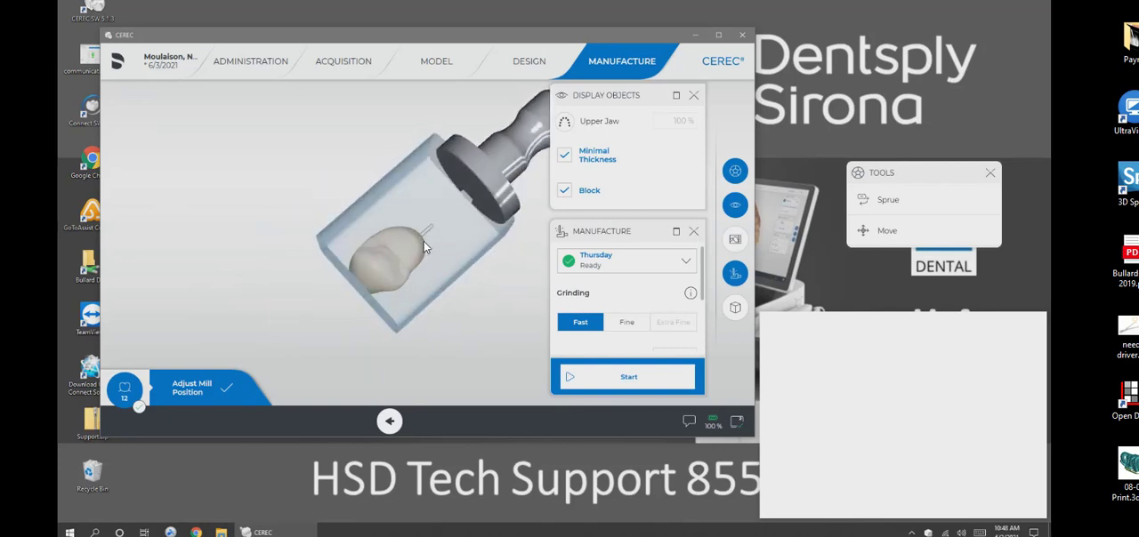
pyautogui.click(428, 237)
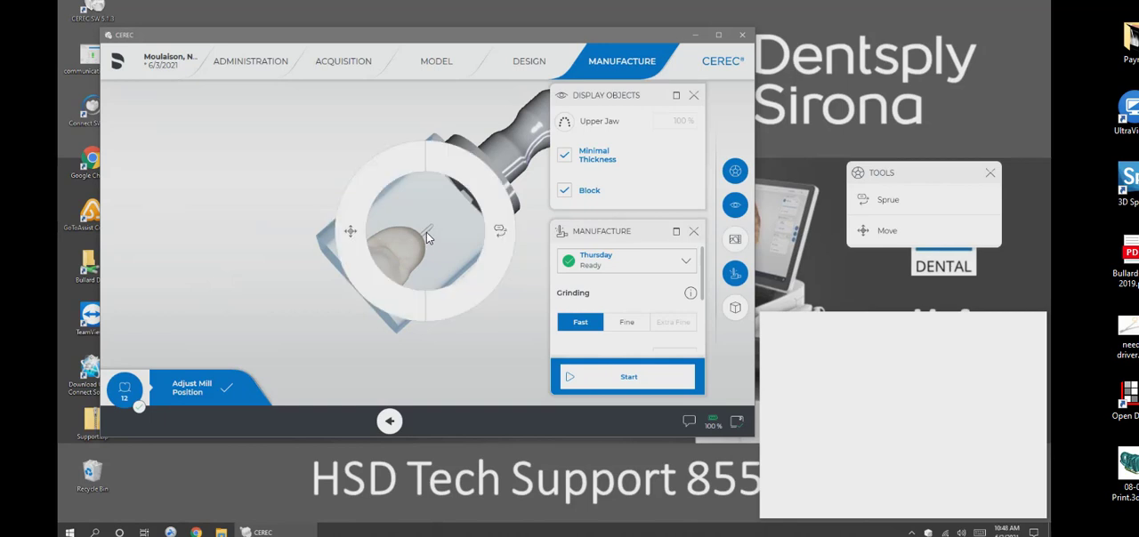
pyautogui.click(501, 238)
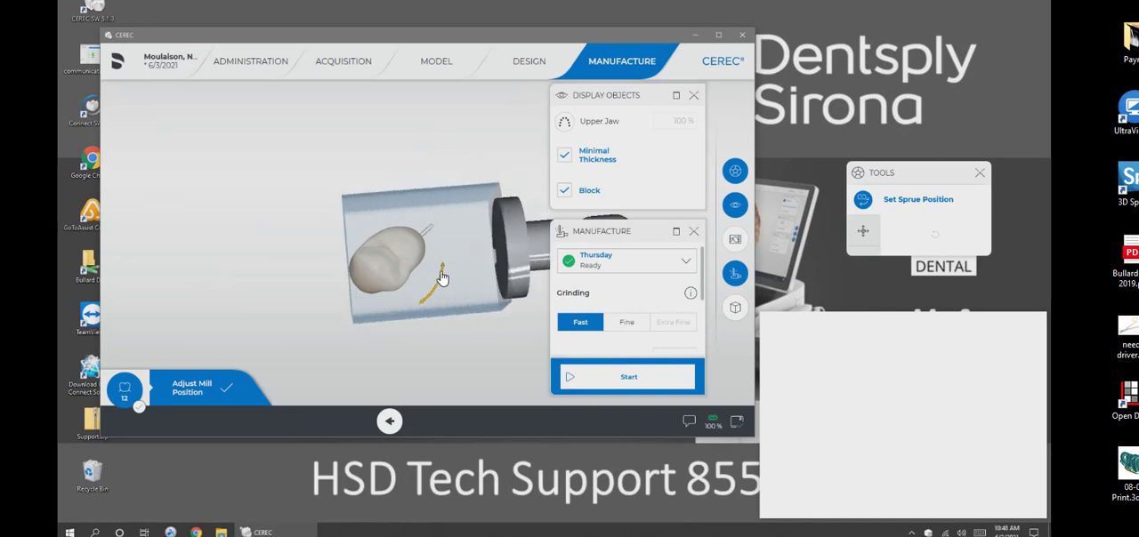
pyautogui.moveTo(442, 277); pyautogui.dragTo(456, 233)
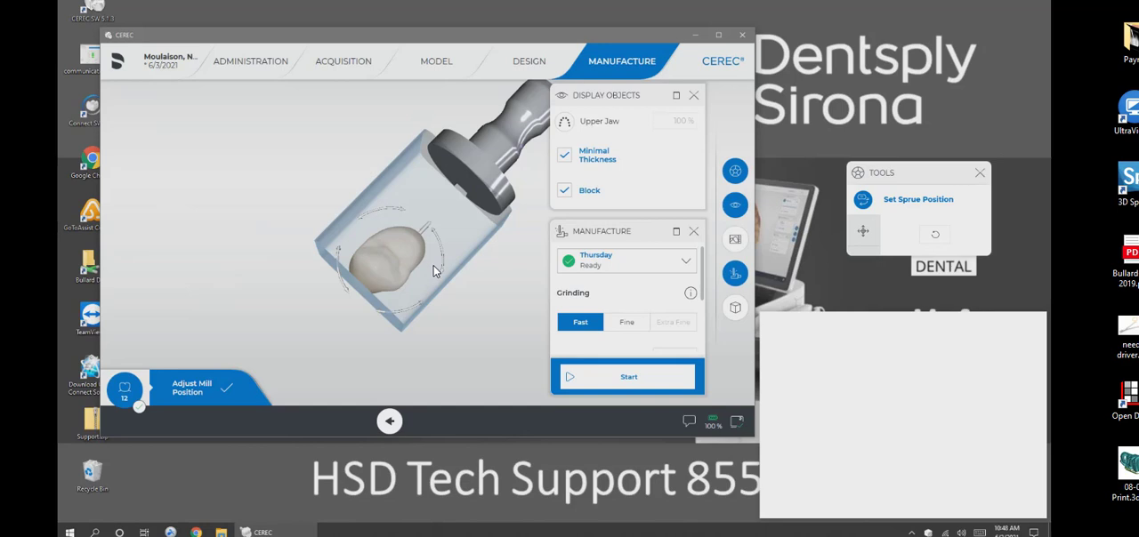
# Start milling crown 12 from the inserted IPS e.max CAD C 14 block and maximize the application window.
pyautogui.click(607, 385)
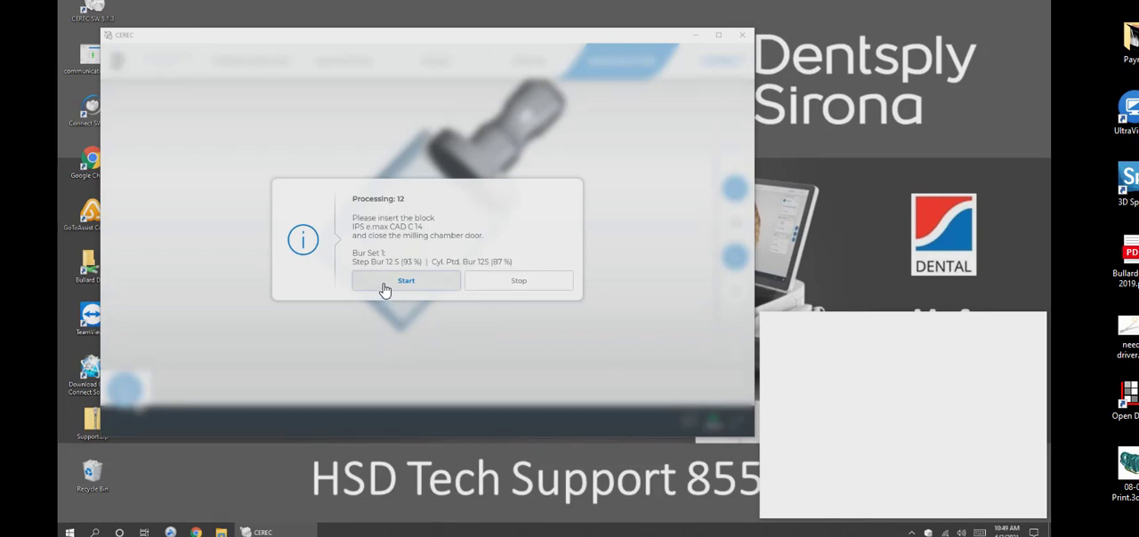
pyautogui.click(384, 291)
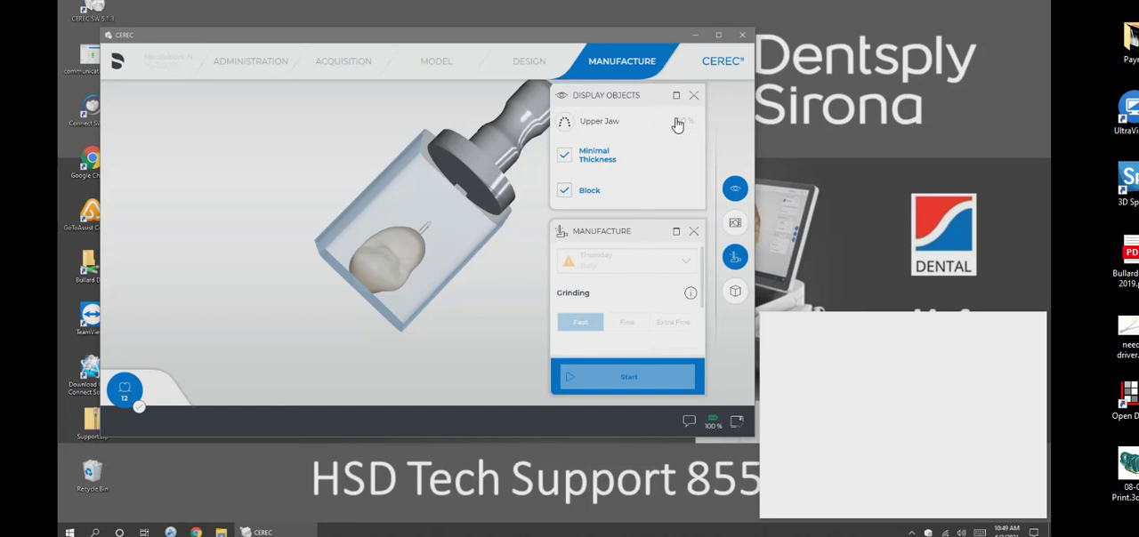
pyautogui.click(719, 36)
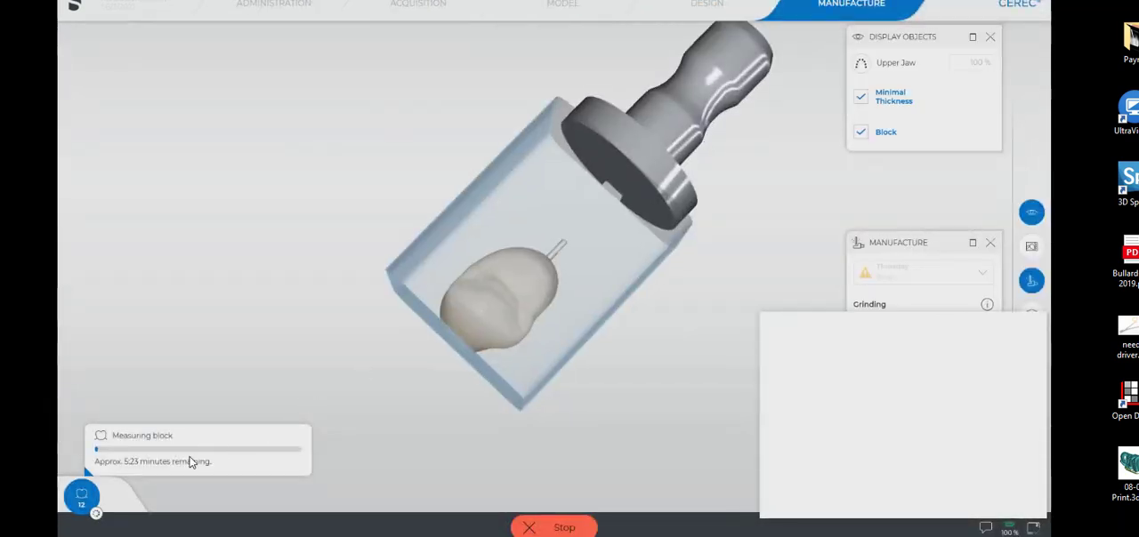